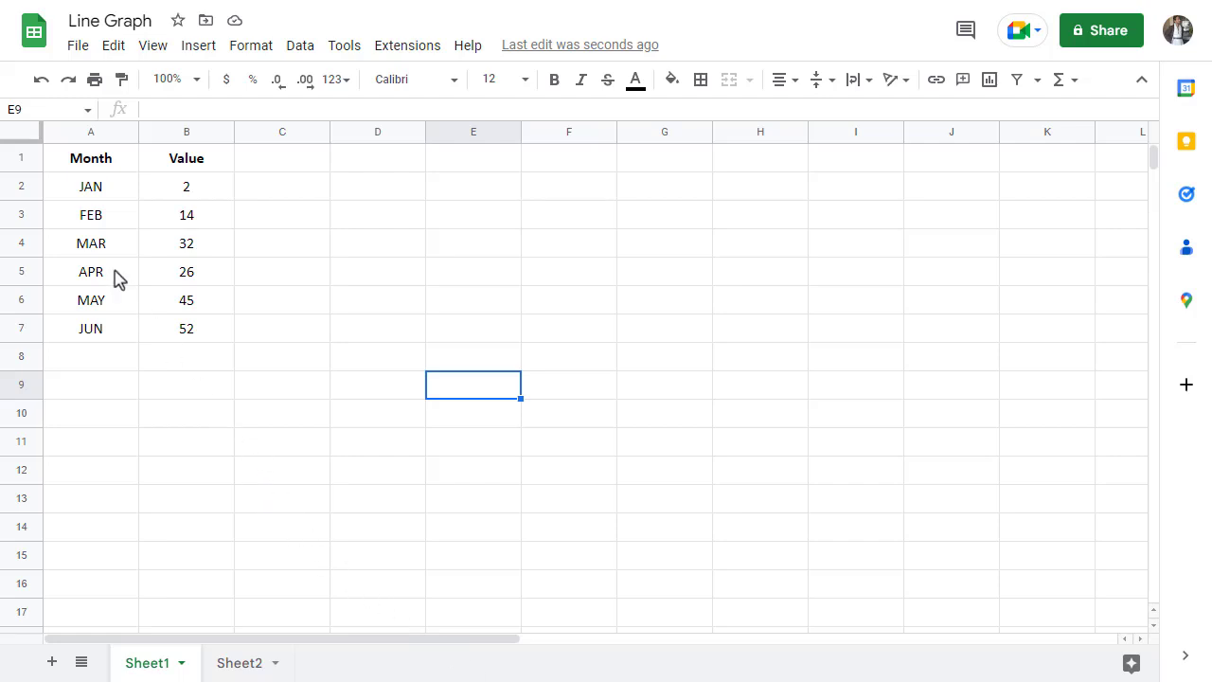
# Insert a line chart of the JAN–JUN values in A2:B7 on Sheet1, then close the chart editor
pyautogui.moveTo(74, 188); pyautogui.dragTo(198, 349)
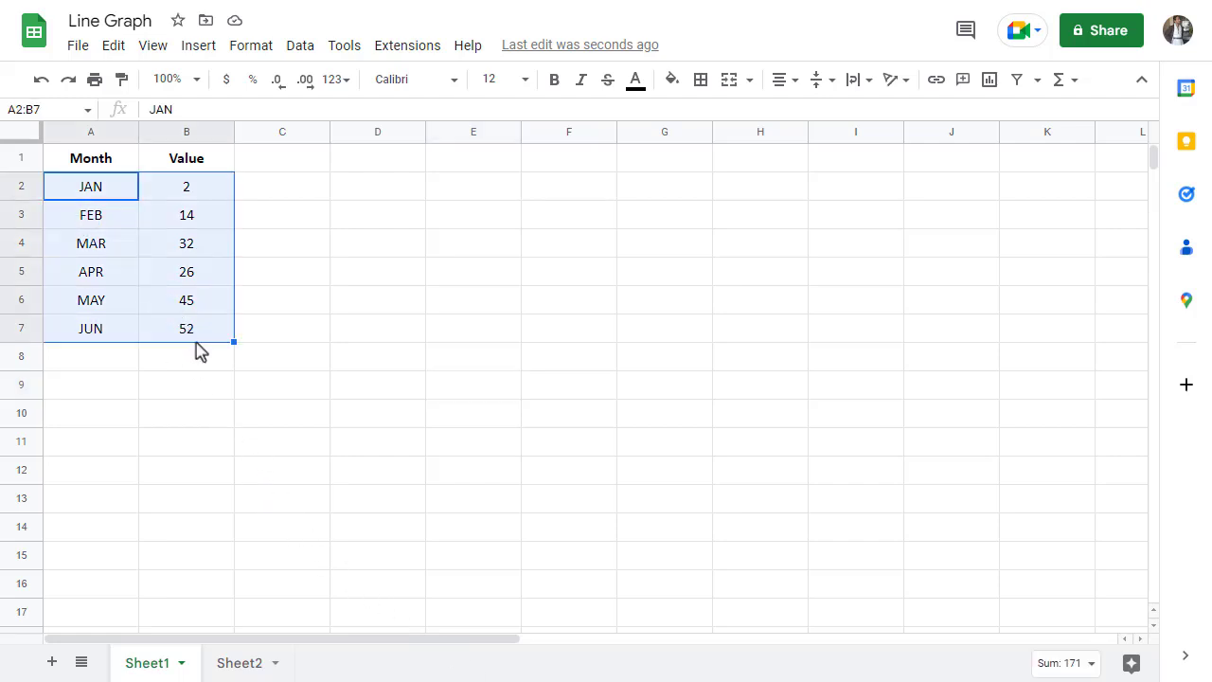
pyautogui.click(206, 49)
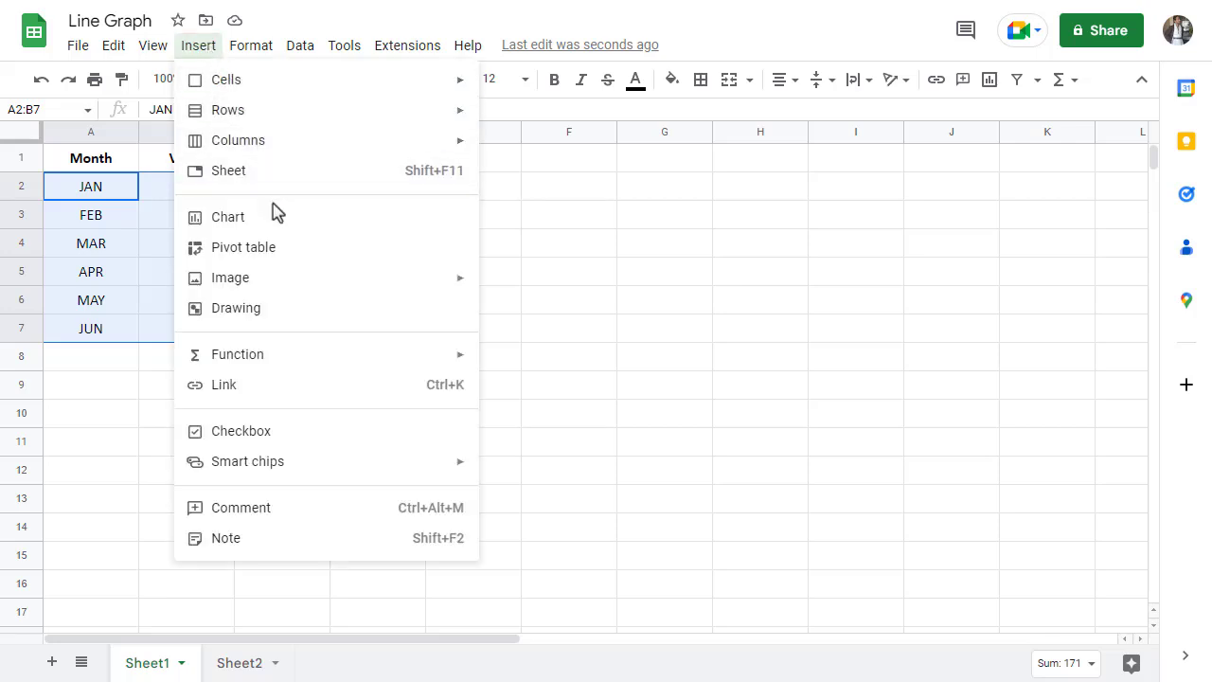
pyautogui.click(281, 227)
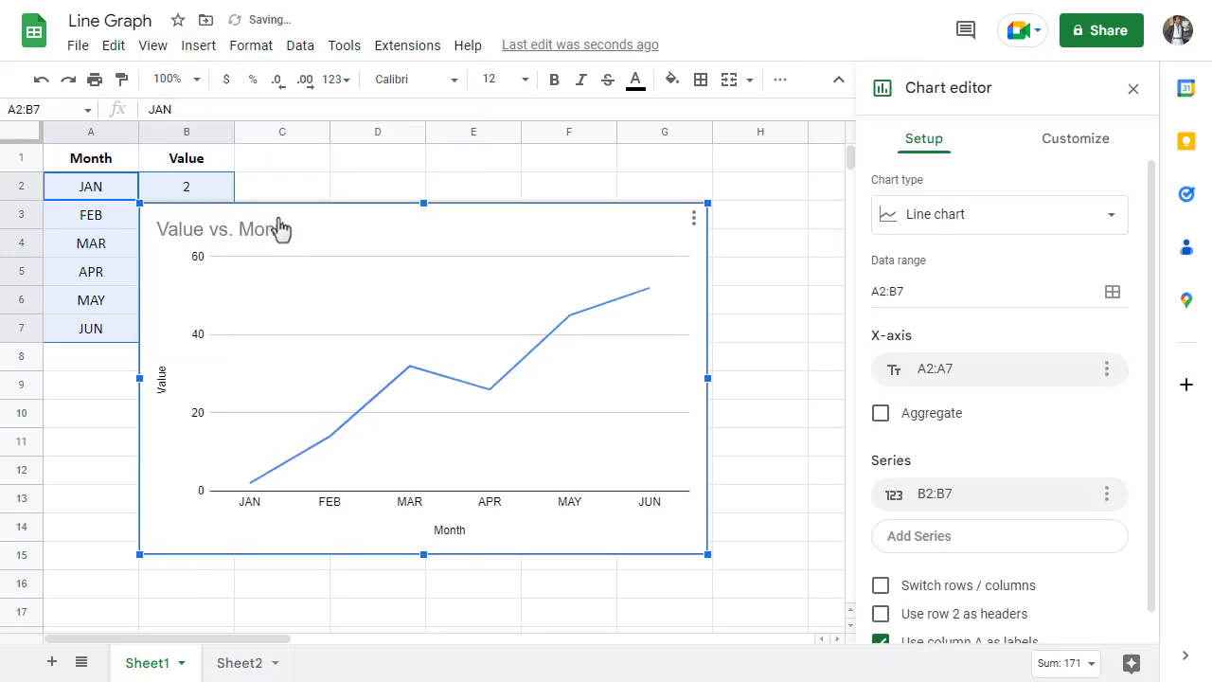
pyautogui.click(377, 168)
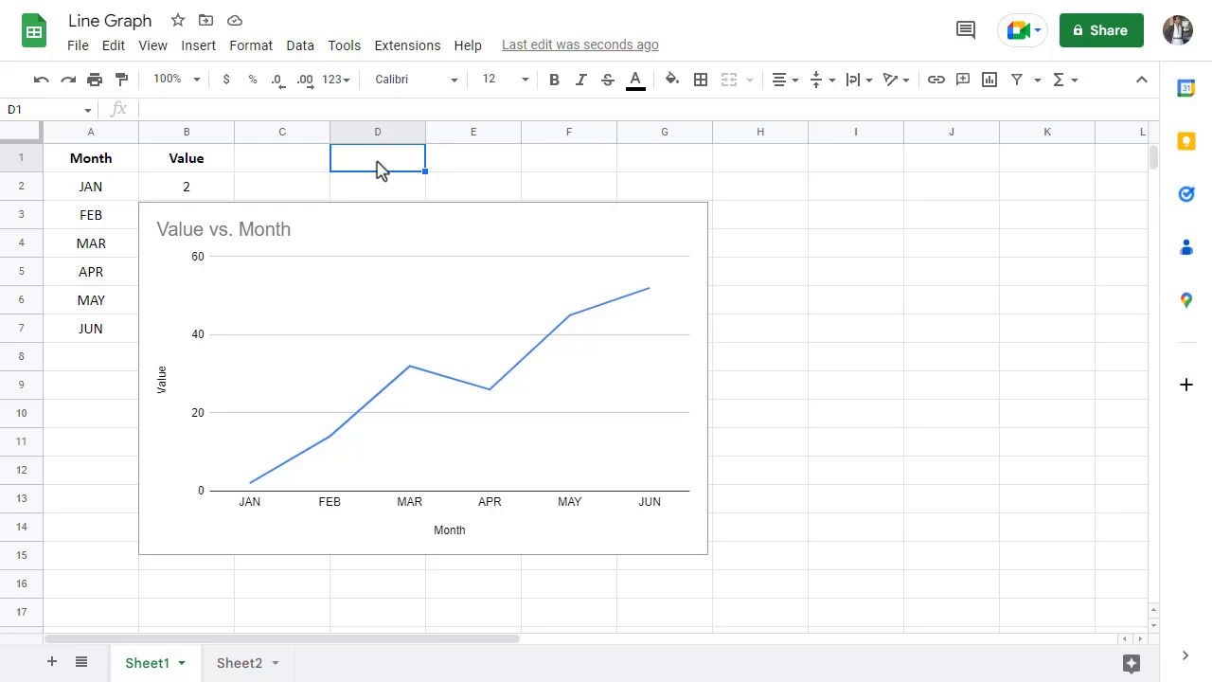
# Reopen the chart editor for the line chart and keep Line chart as its type
pyautogui.click(397, 231)
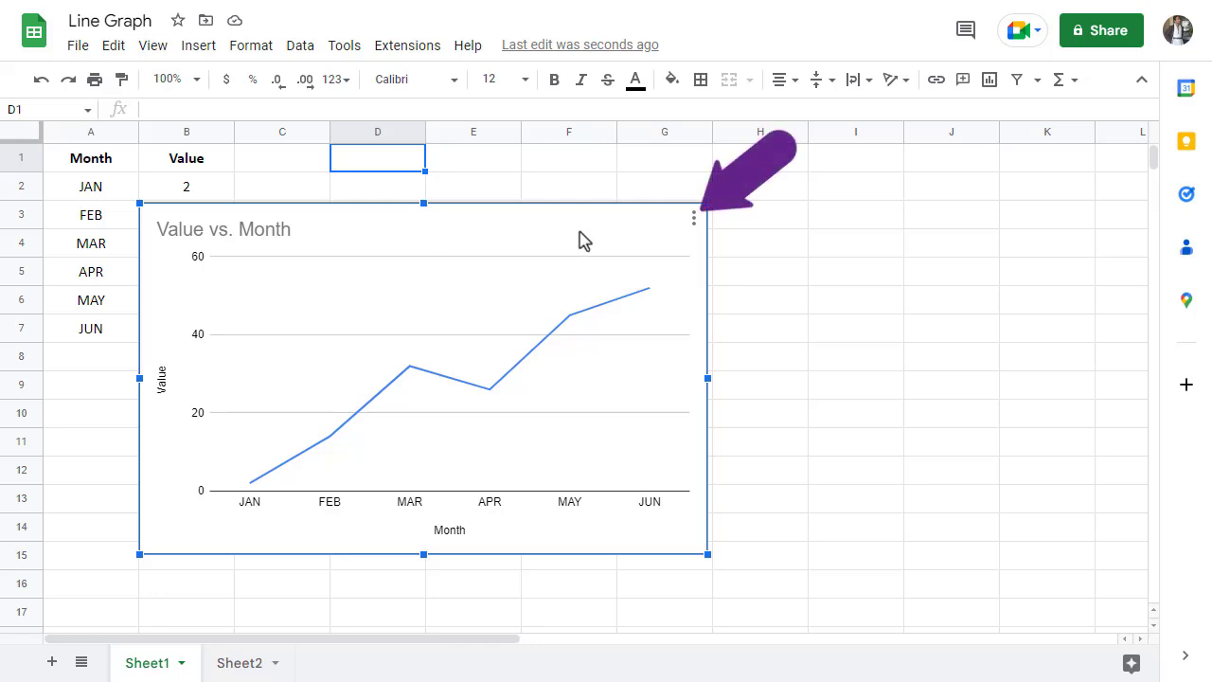
pyautogui.click(691, 223)
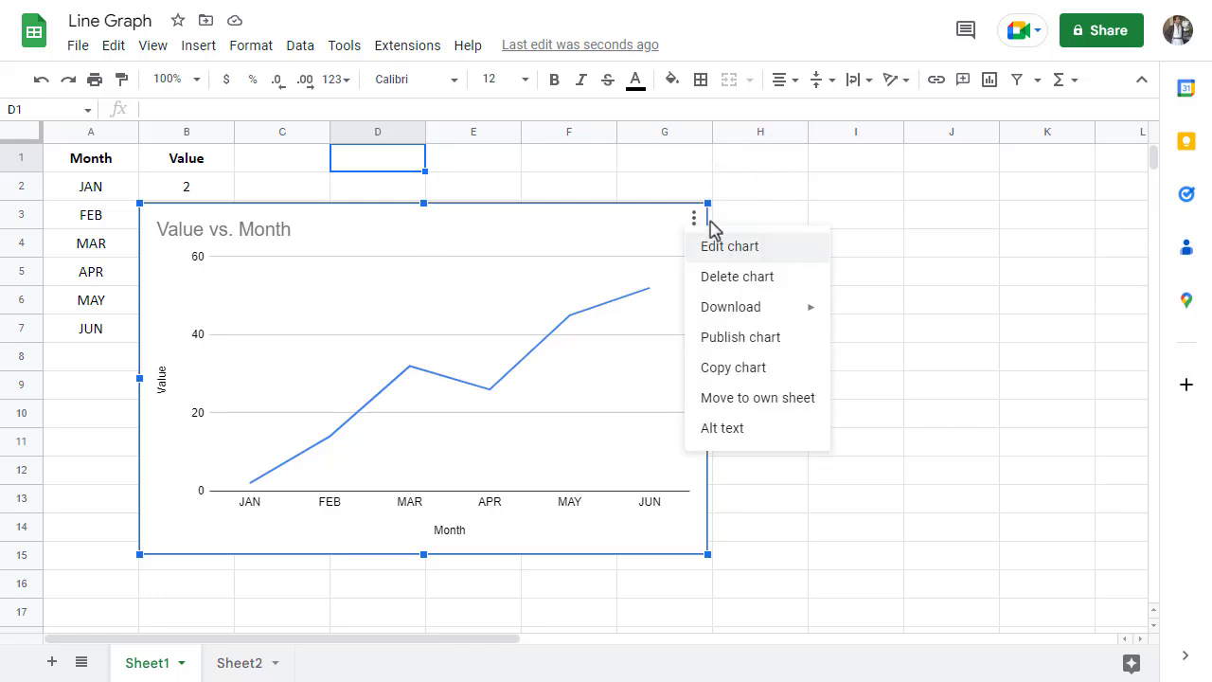
pyautogui.click(764, 248)
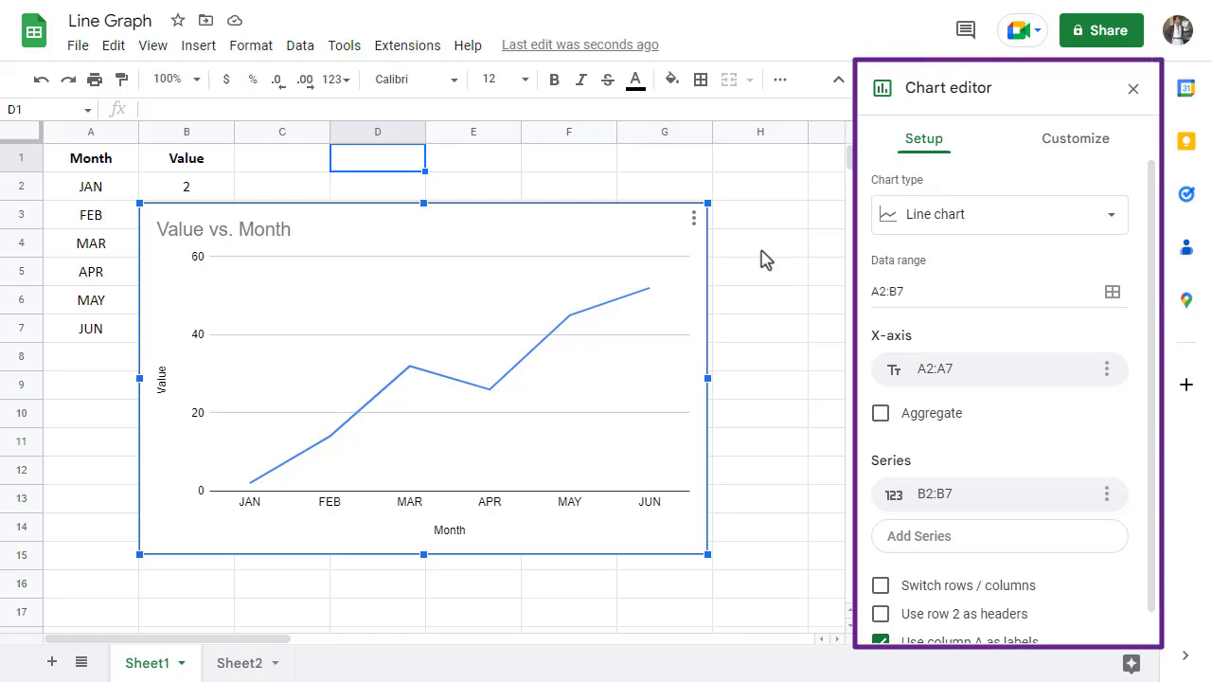
pyautogui.click(923, 230)
pyautogui.click(925, 296)
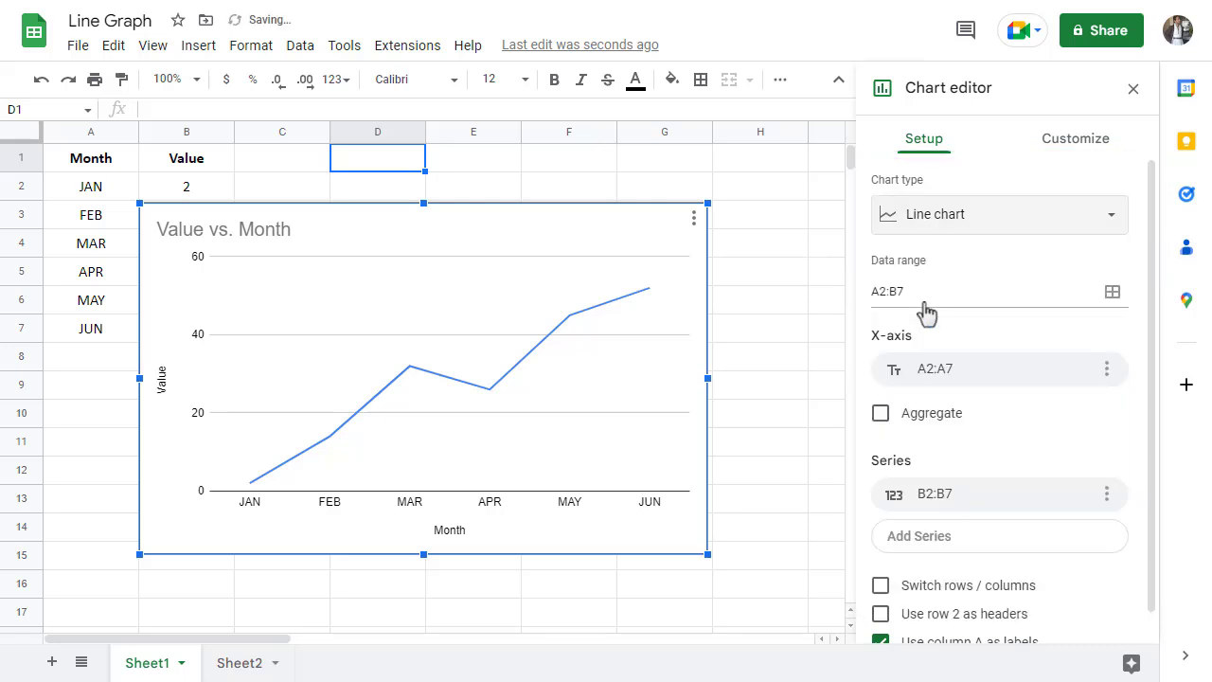
# Change the chart title from 'Value vs. Month' to 'New'
pyautogui.click(1086, 155)
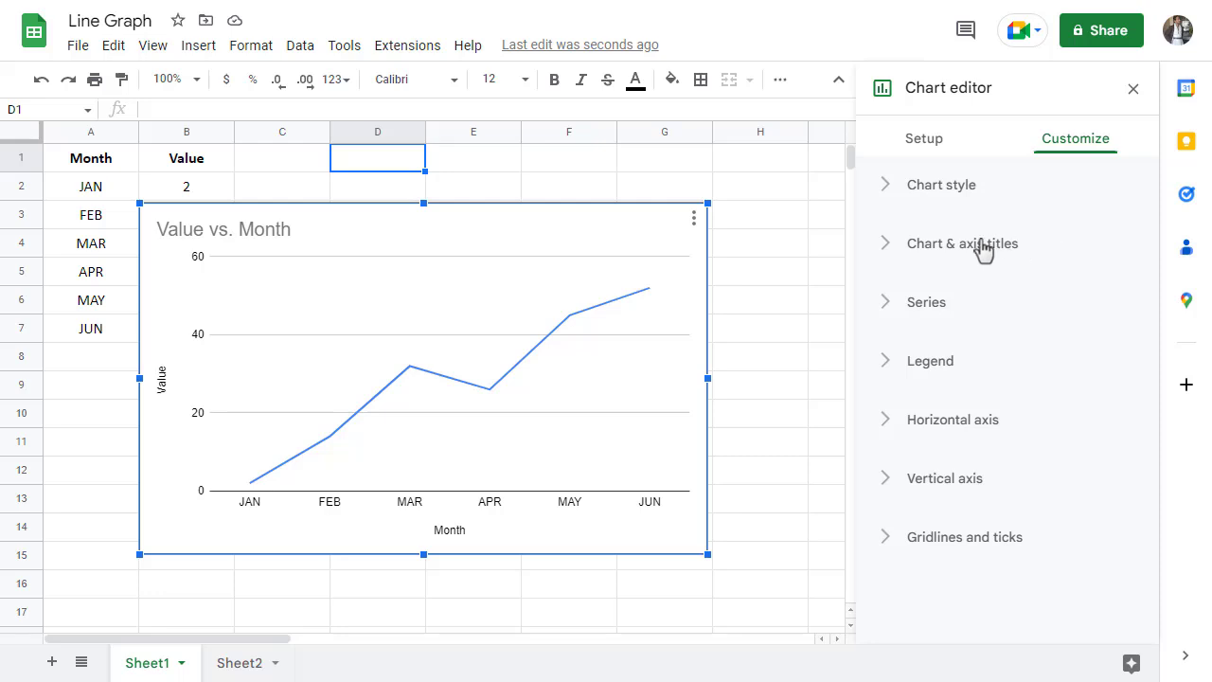
pyautogui.click(903, 249)
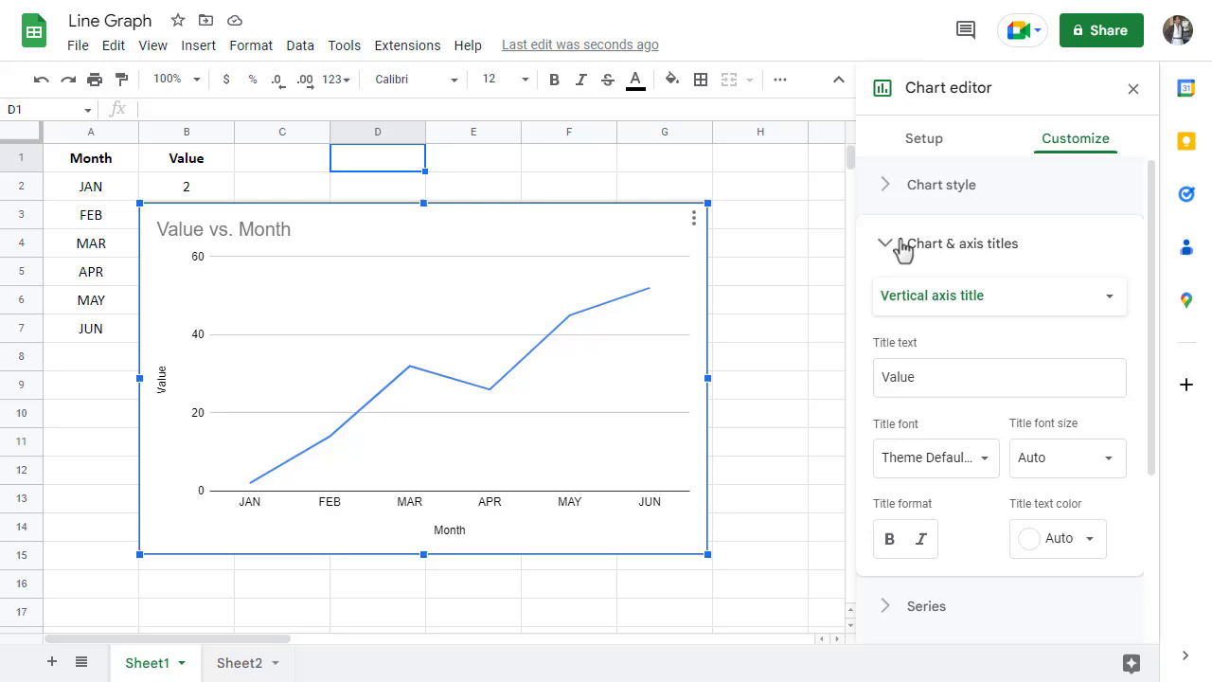
pyautogui.click(904, 293)
pyautogui.click(935, 207)
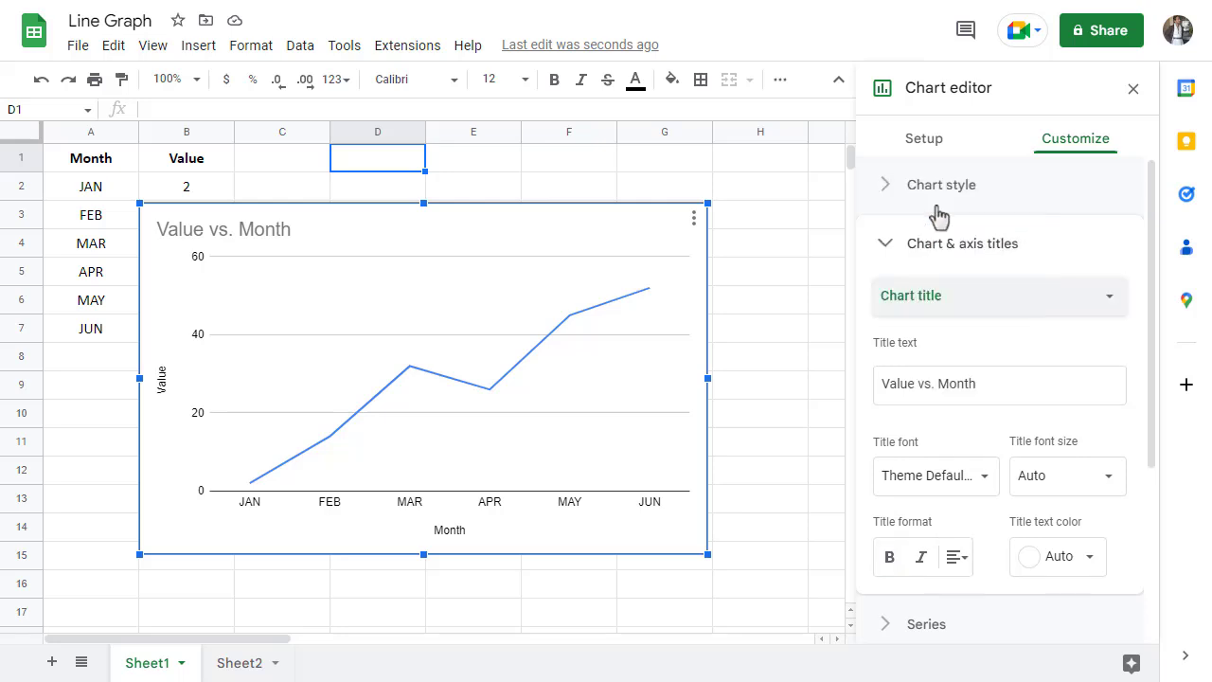
pyautogui.moveTo(969, 382); pyautogui.dragTo(871, 383)
pyautogui.write('New')
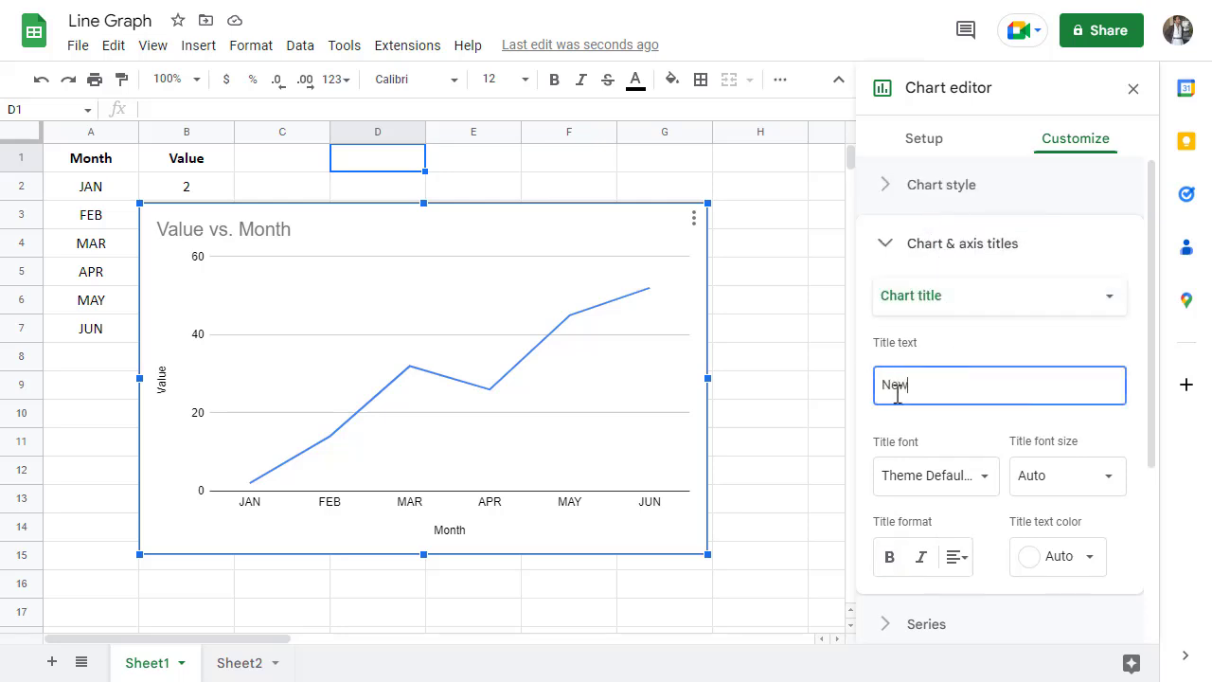
# Make the 'New' title centered, bold and font size 30
pyautogui.click(957, 558)
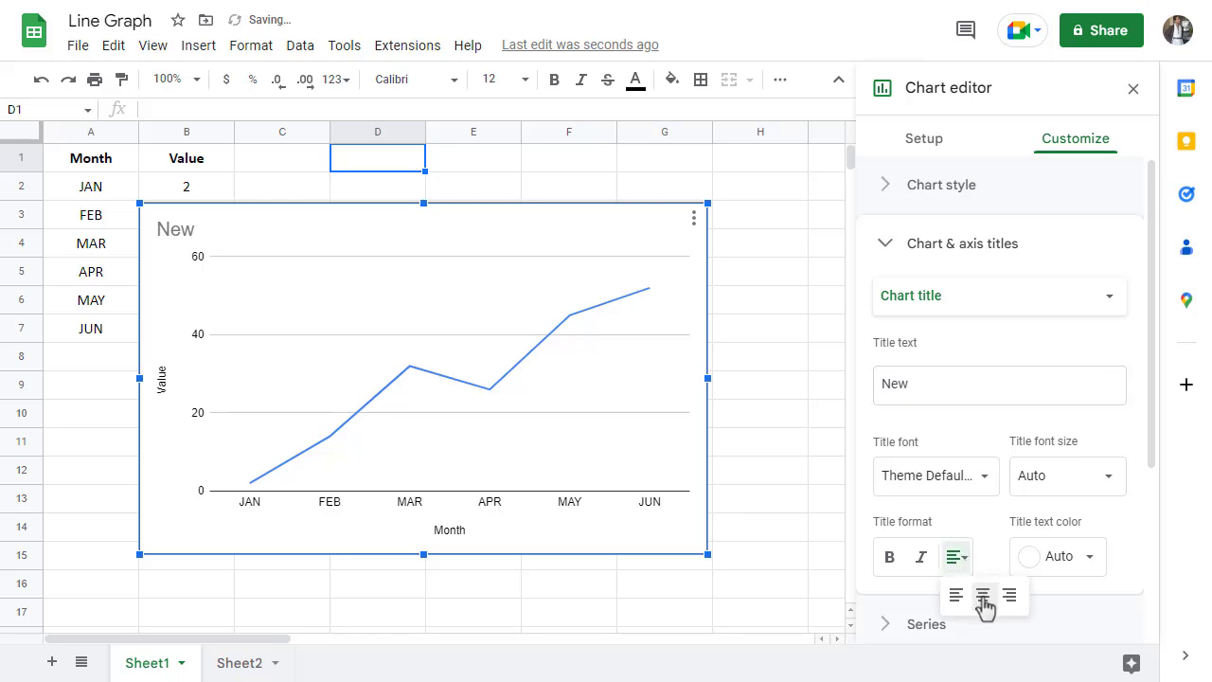
pyautogui.click(980, 596)
pyautogui.click(889, 558)
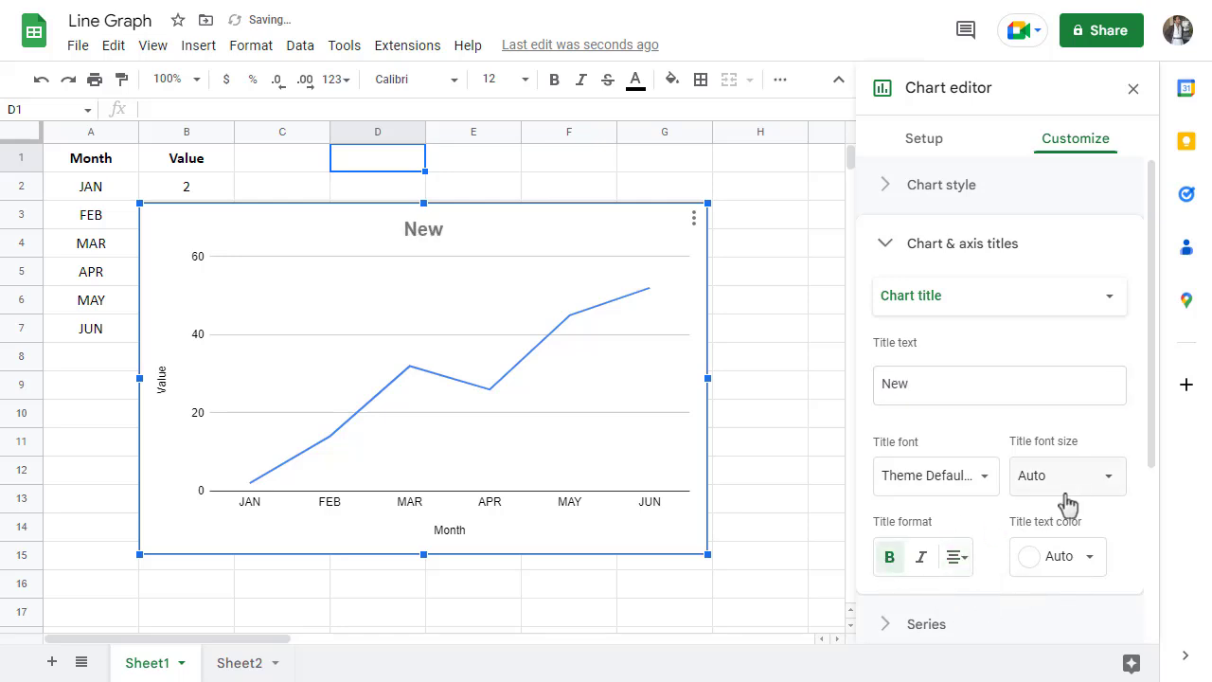
pyautogui.click(1109, 475)
pyautogui.click(1062, 409)
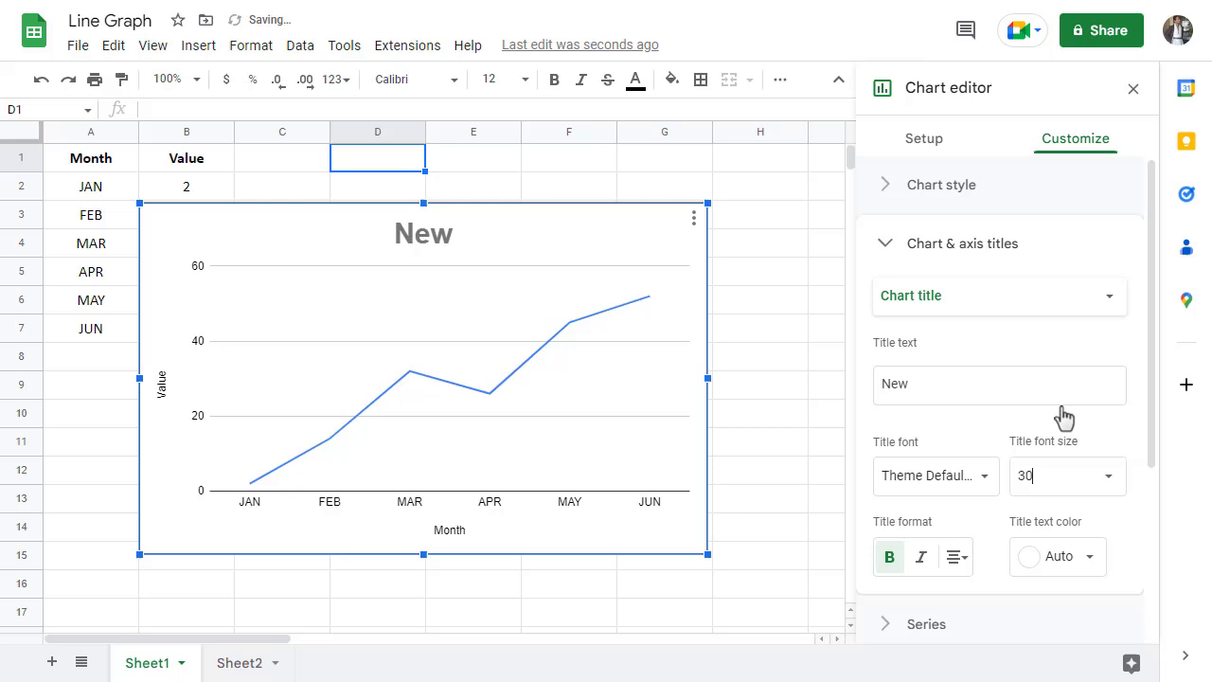
# Switch the title settings to the vertical axis title, Value
pyautogui.click(1041, 300)
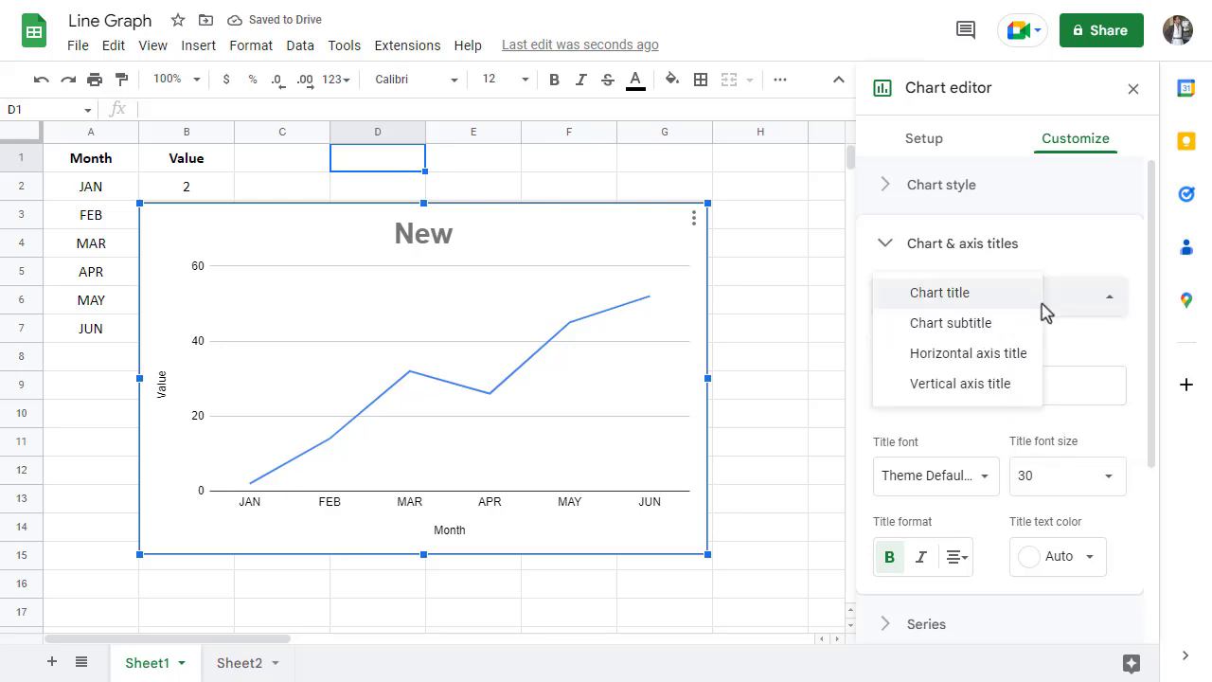
pyautogui.click(1015, 358)
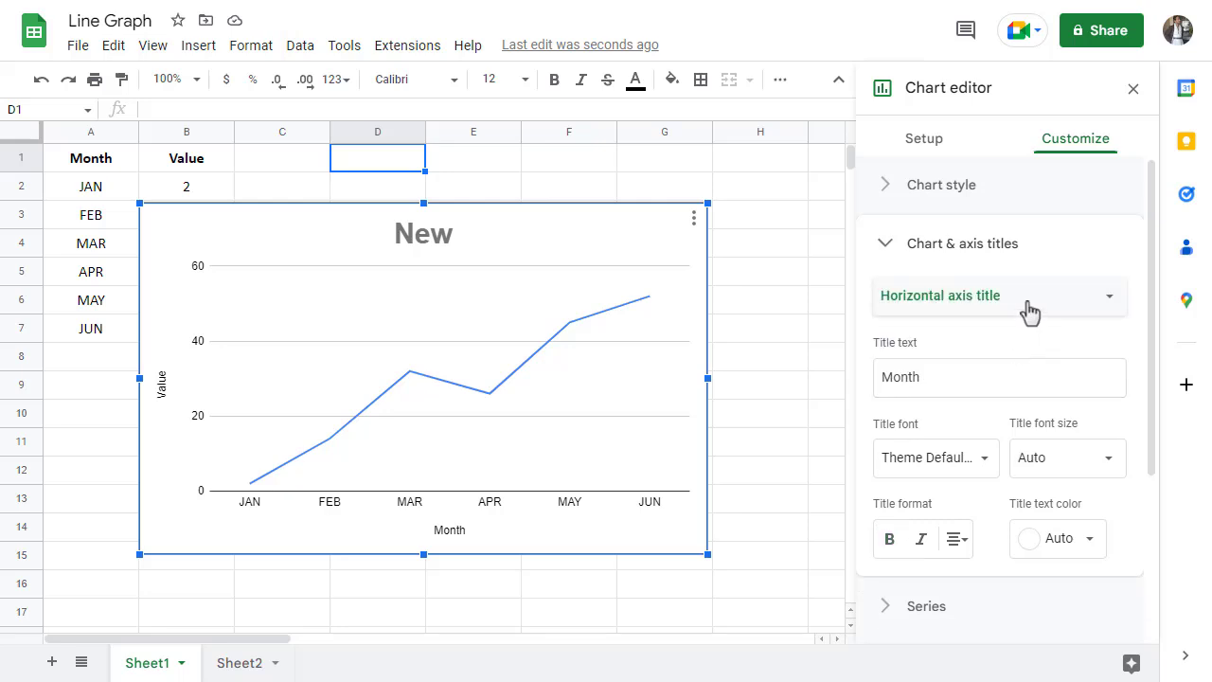
pyautogui.click(1030, 305)
pyautogui.click(1018, 325)
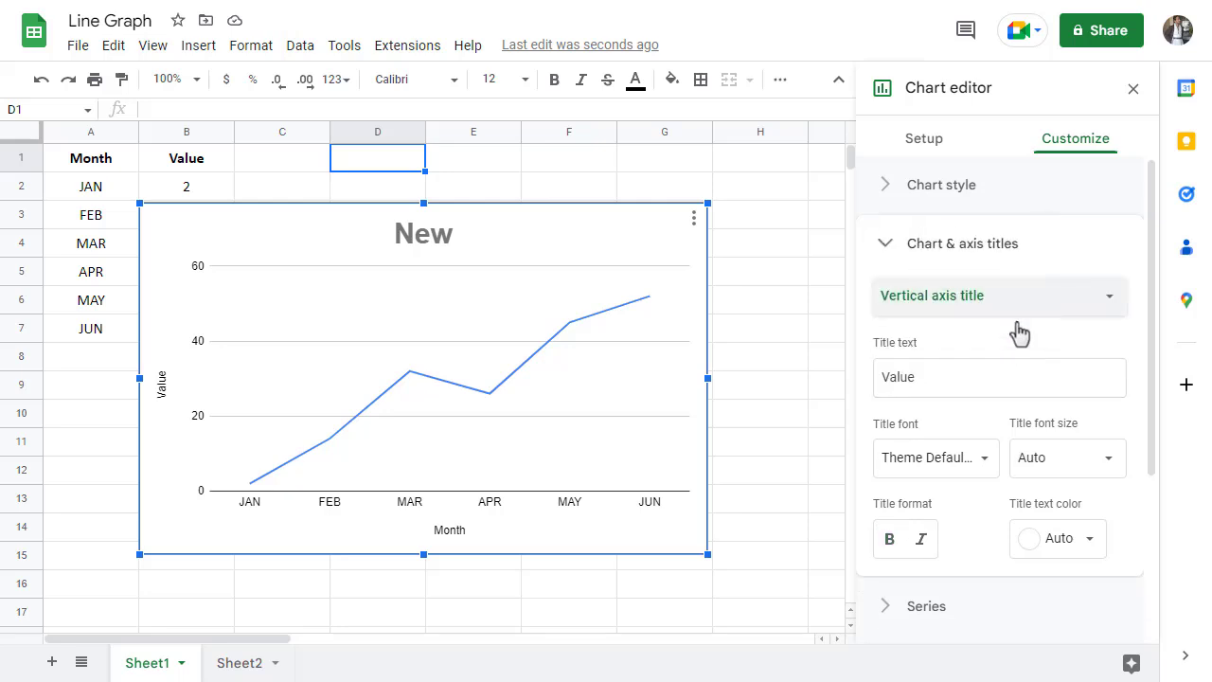
# Uncheck Major gridlines for the vertical axis under Gridlines and ticks
pyautogui.scroll(-3, 963, 355)
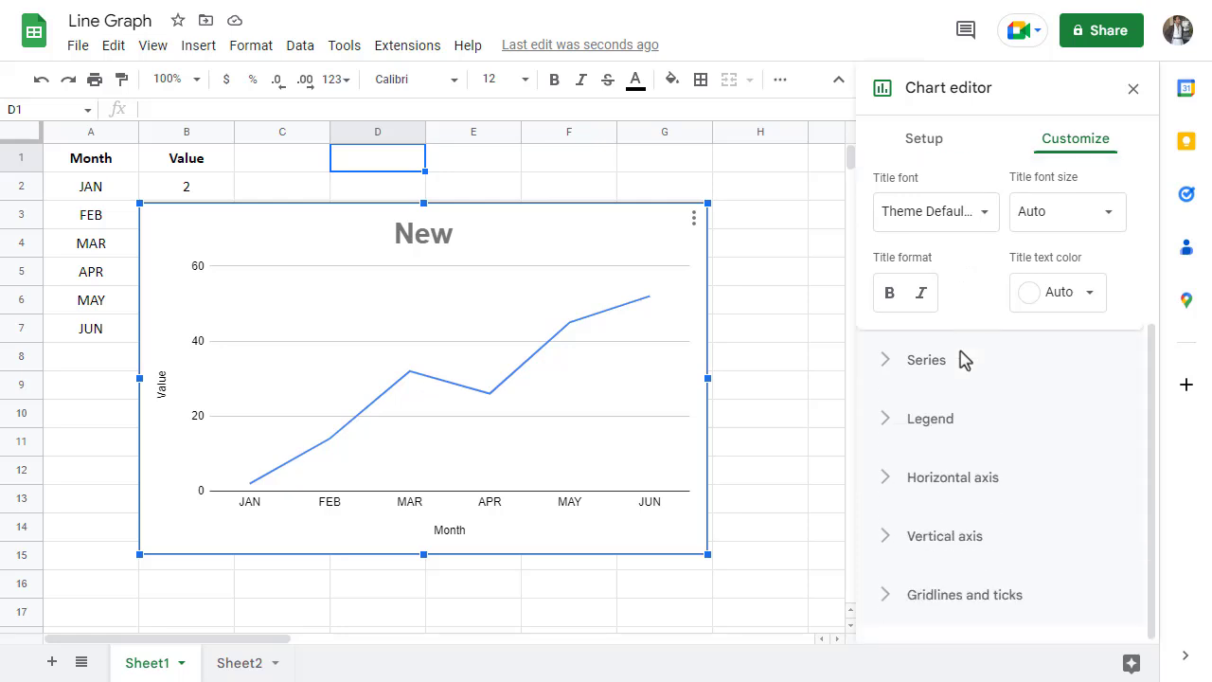
pyautogui.click(943, 599)
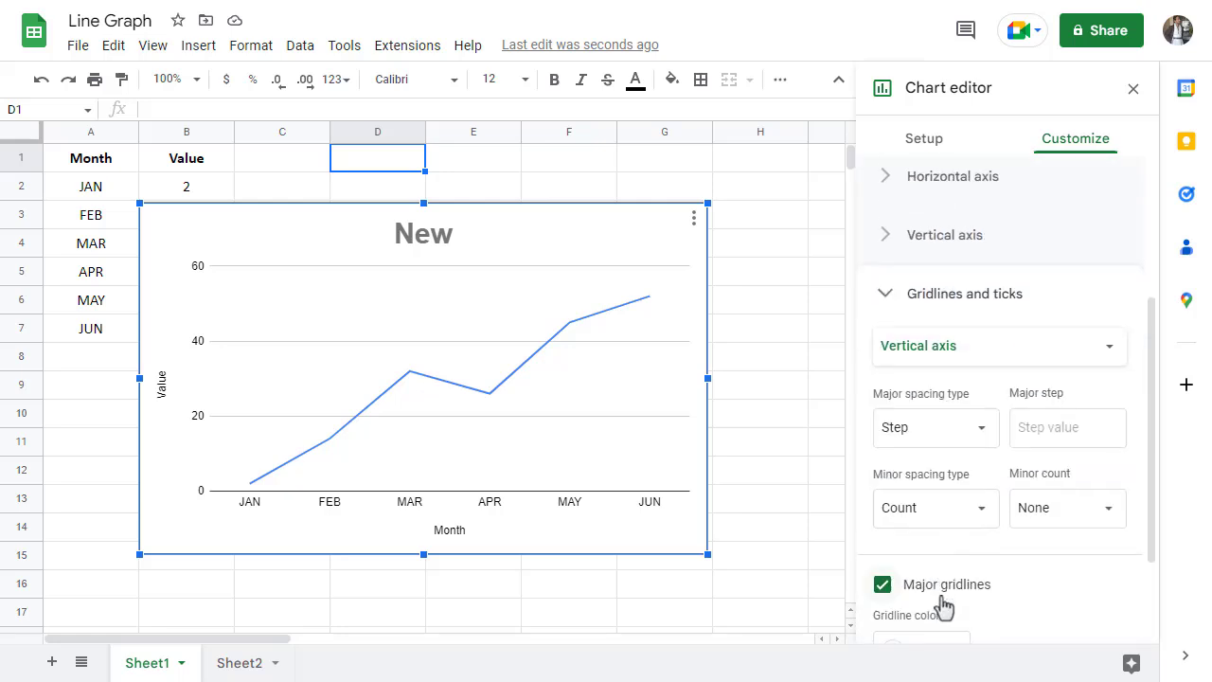
pyautogui.click(979, 356)
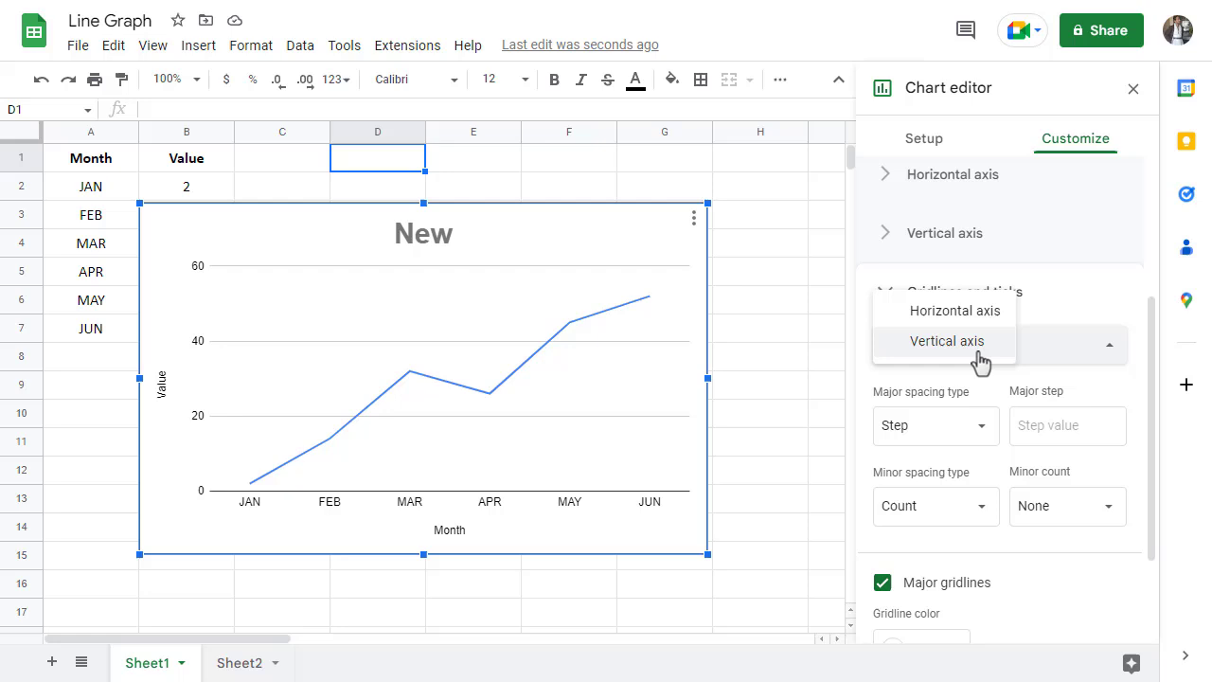
pyautogui.click(979, 350)
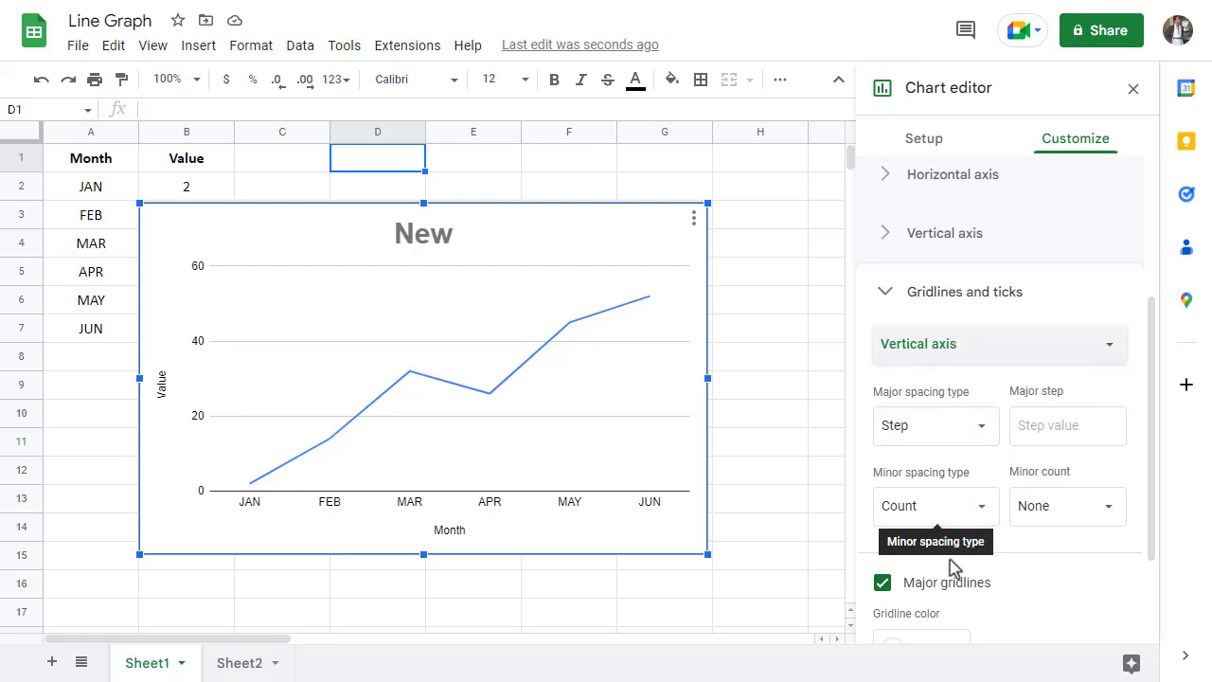
pyautogui.click(882, 585)
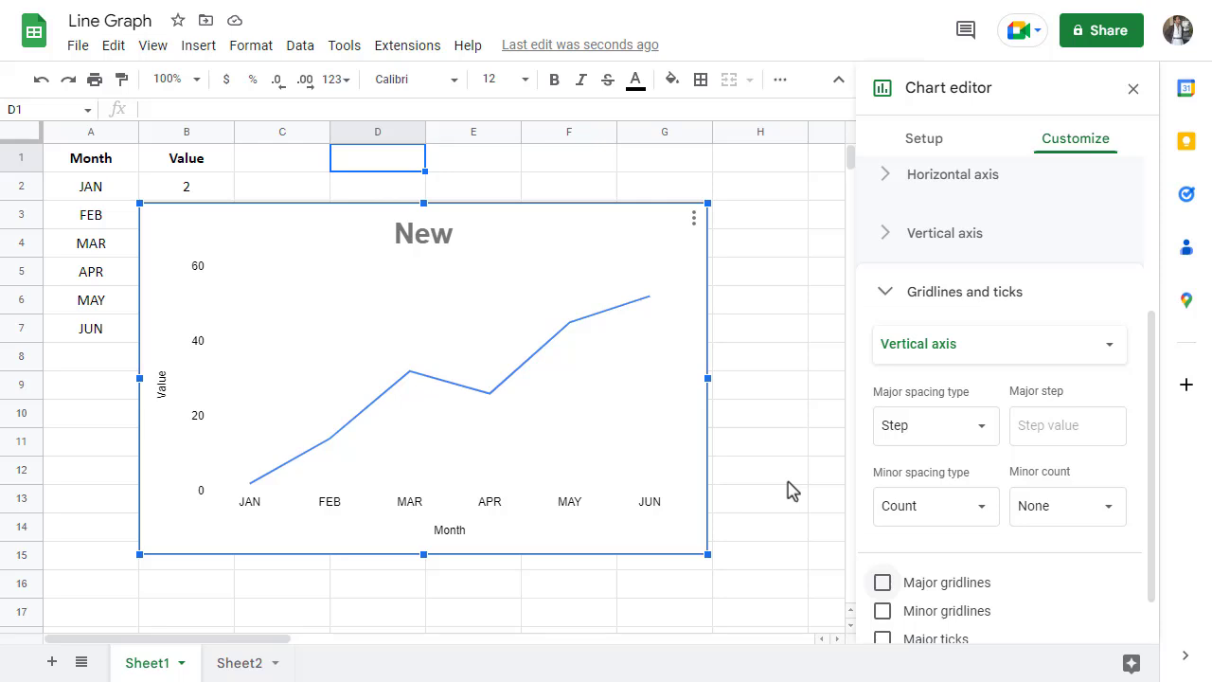
# Set the series line colour to dark purple and close the chart editor
pyautogui.click(533, 368)
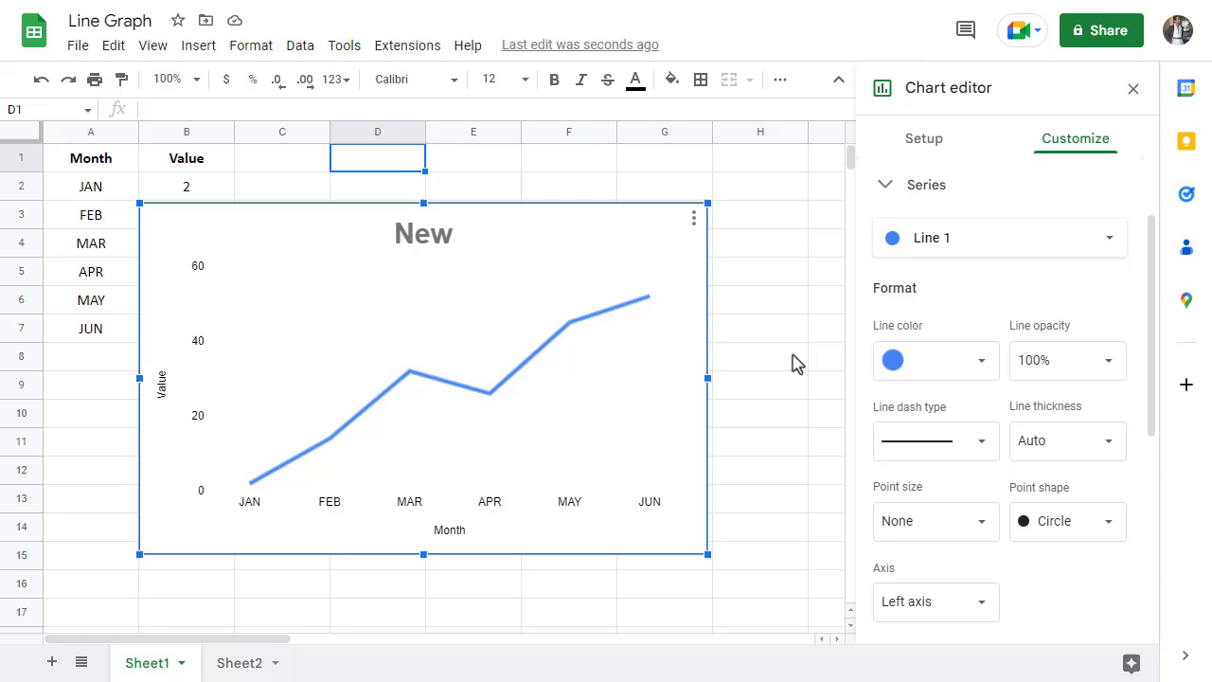
pyautogui.click(979, 362)
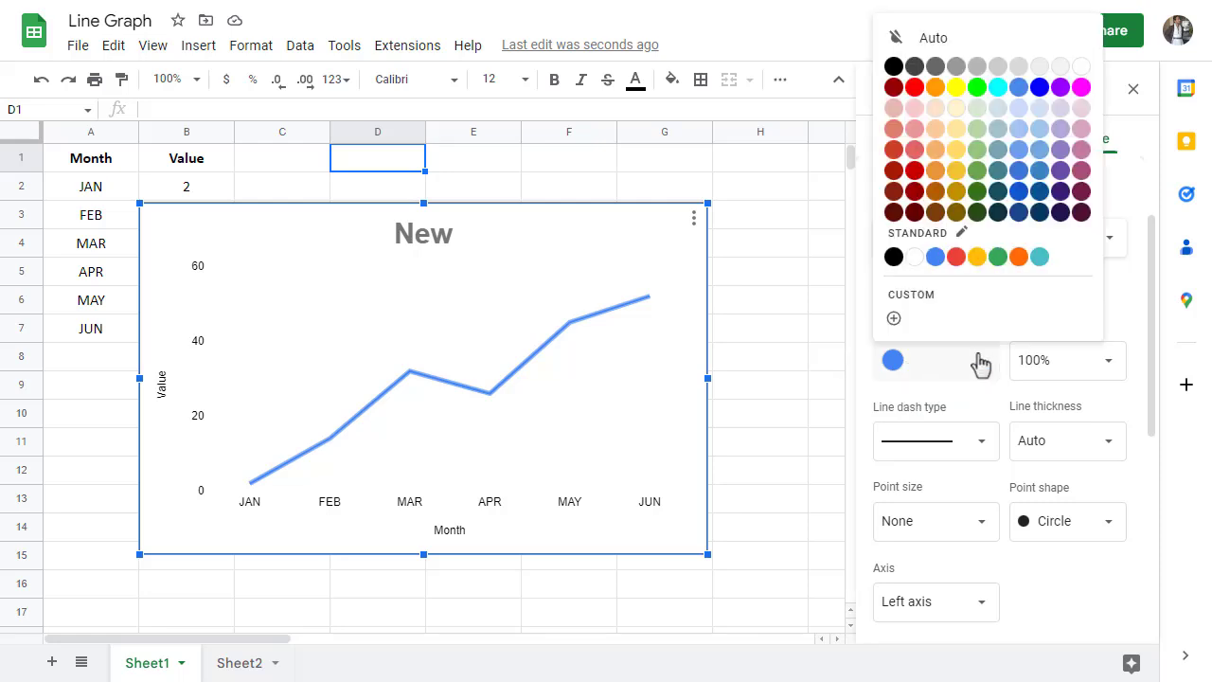
pyautogui.click(1060, 172)
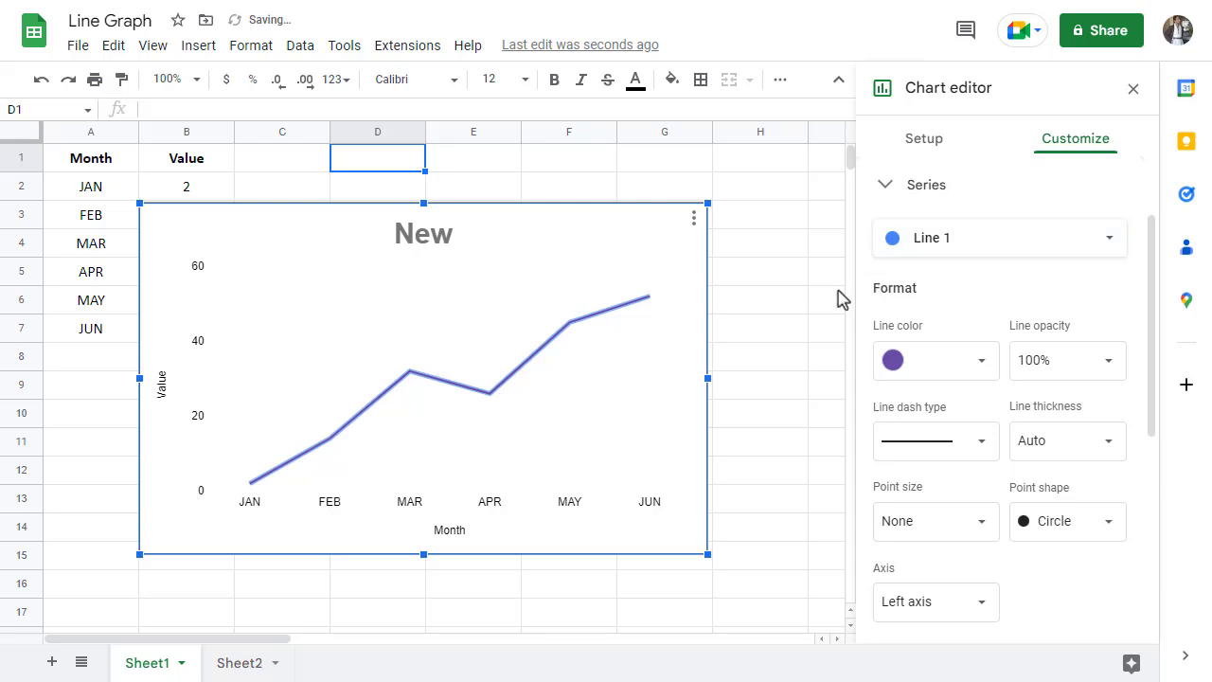
pyautogui.click(798, 305)
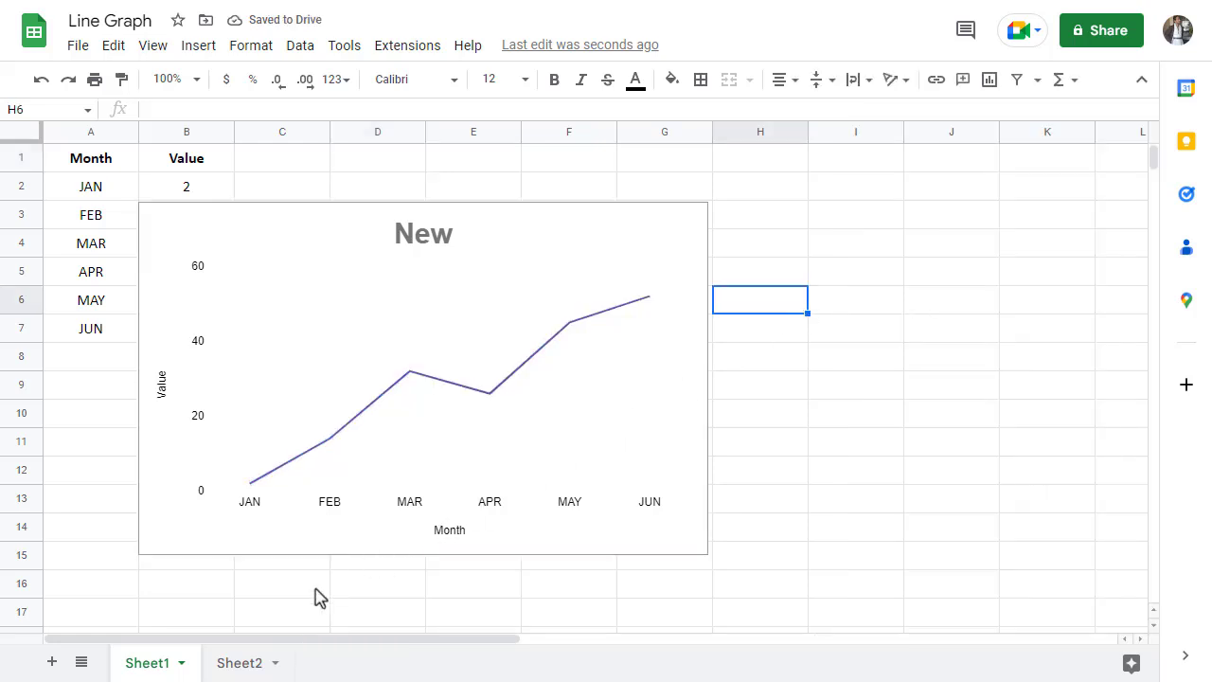
# On Sheet2, chart B1:G2 as a line chart and close the chart editor
pyautogui.click(237, 662)
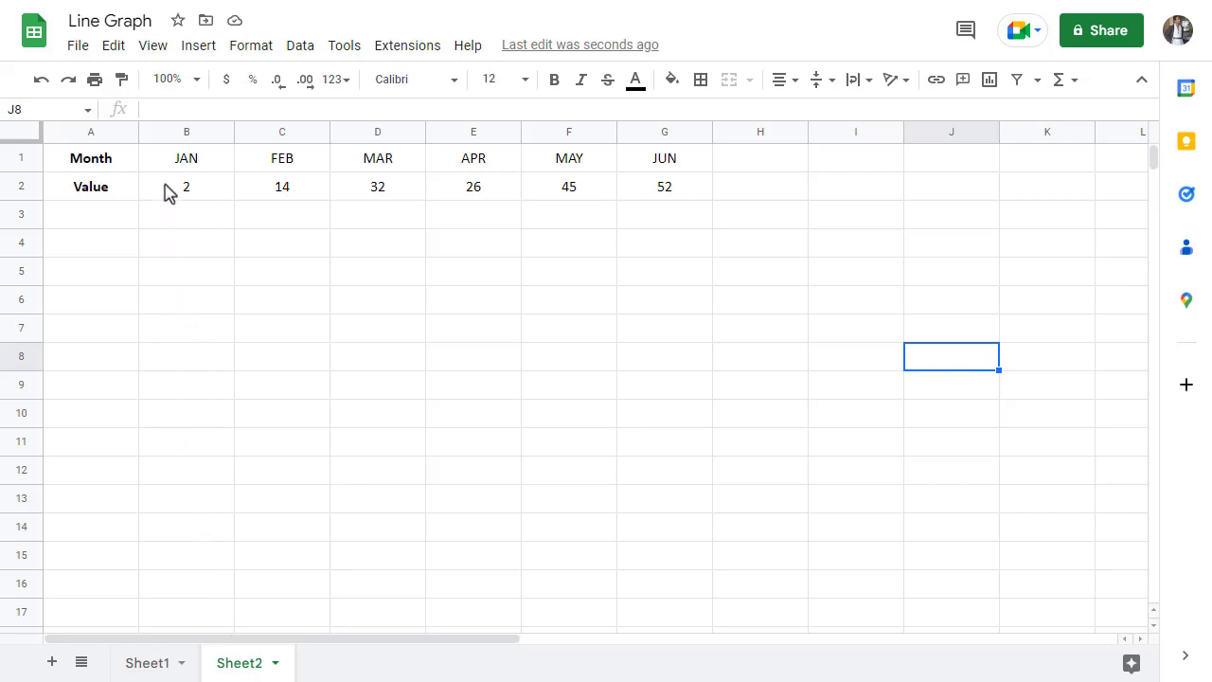
pyautogui.moveTo(168, 162); pyautogui.dragTo(679, 196)
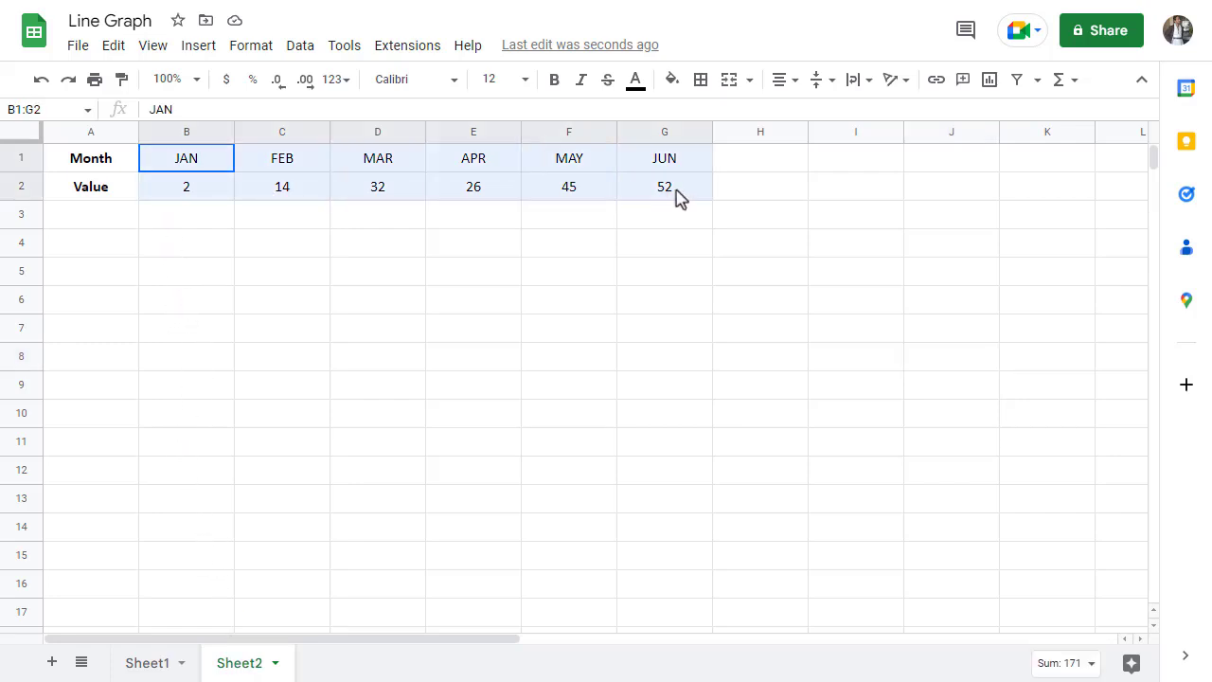
pyautogui.click(194, 49)
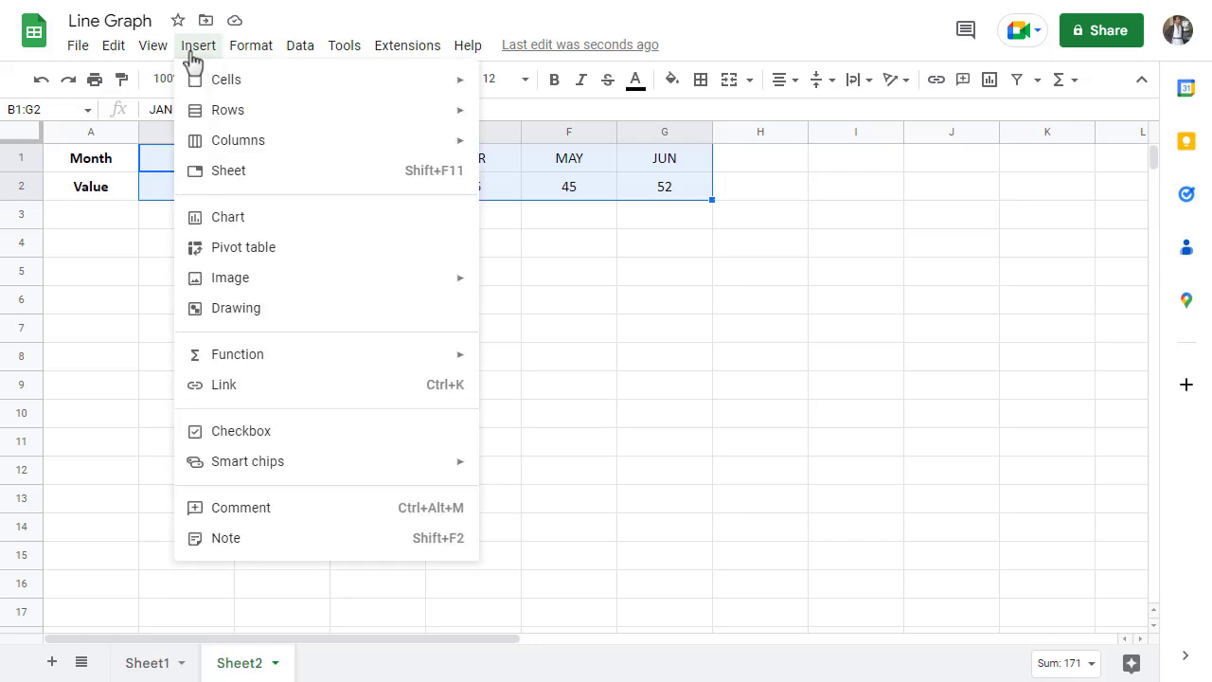
pyautogui.click(277, 220)
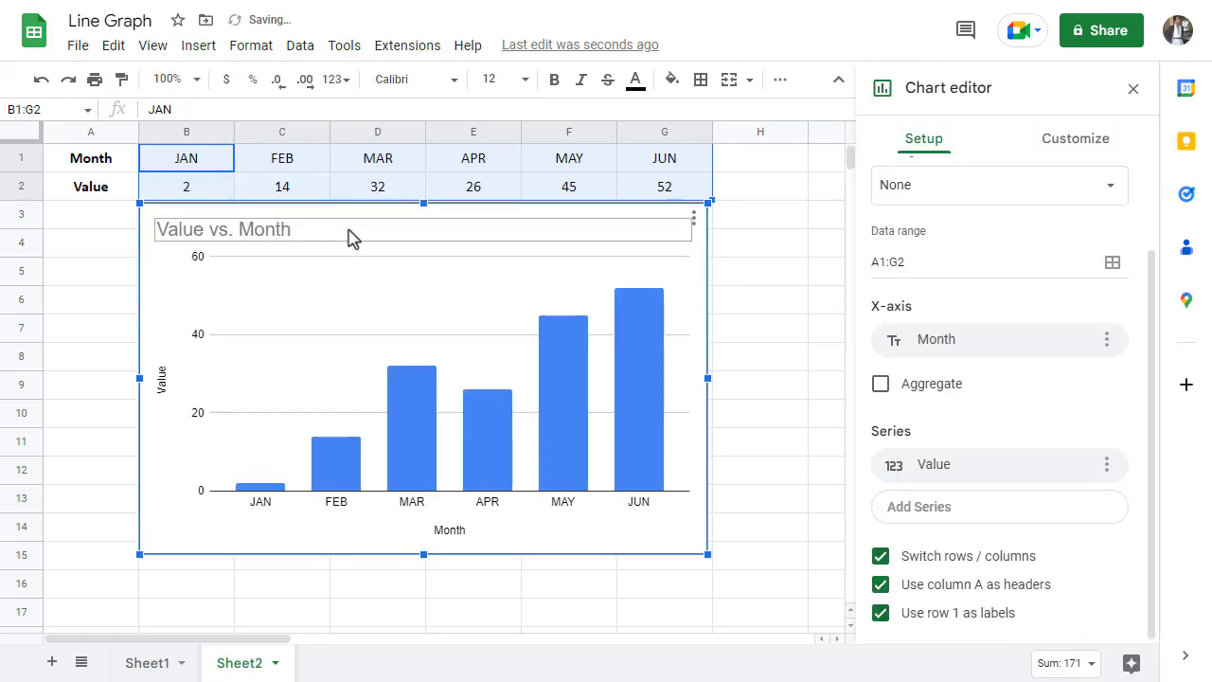
pyautogui.scroll(2, 1010, 317)
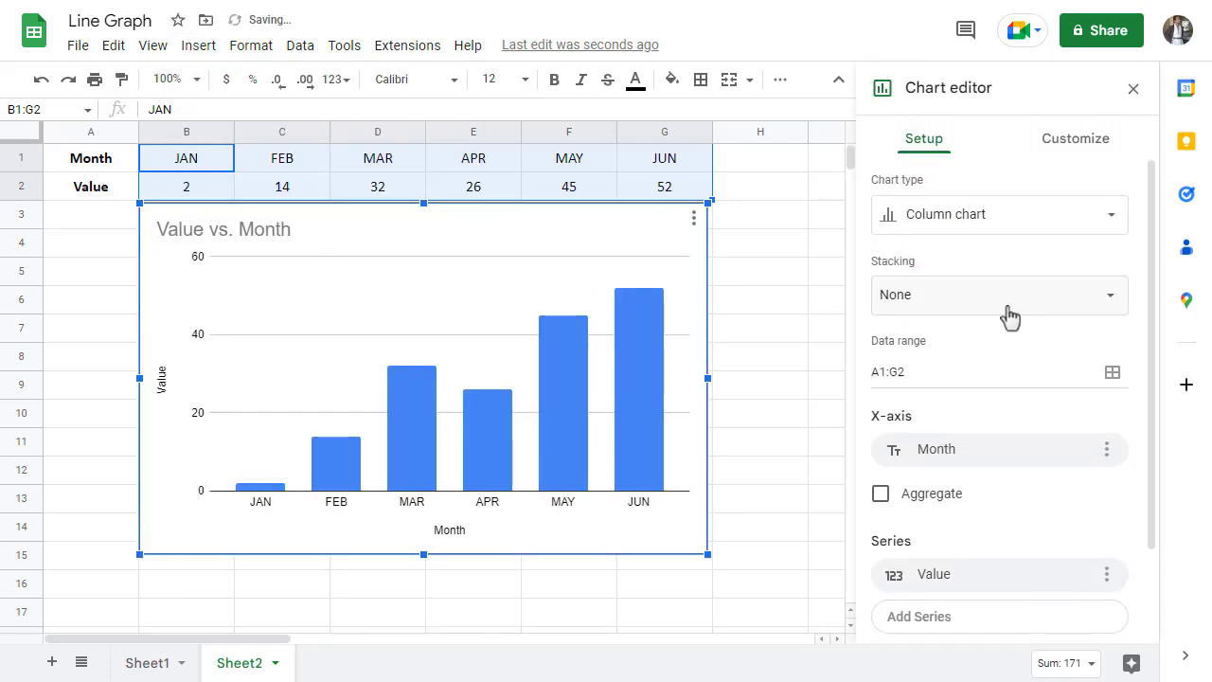
pyautogui.click(1021, 220)
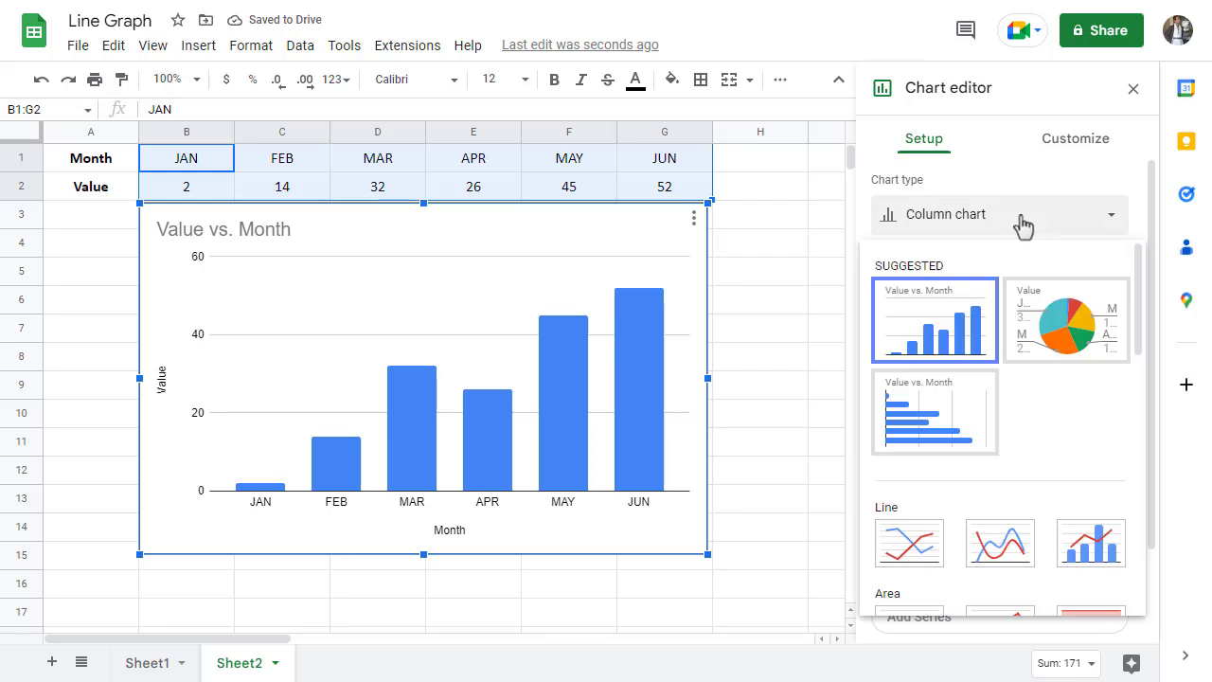
pyautogui.click(914, 554)
pyautogui.click(790, 419)
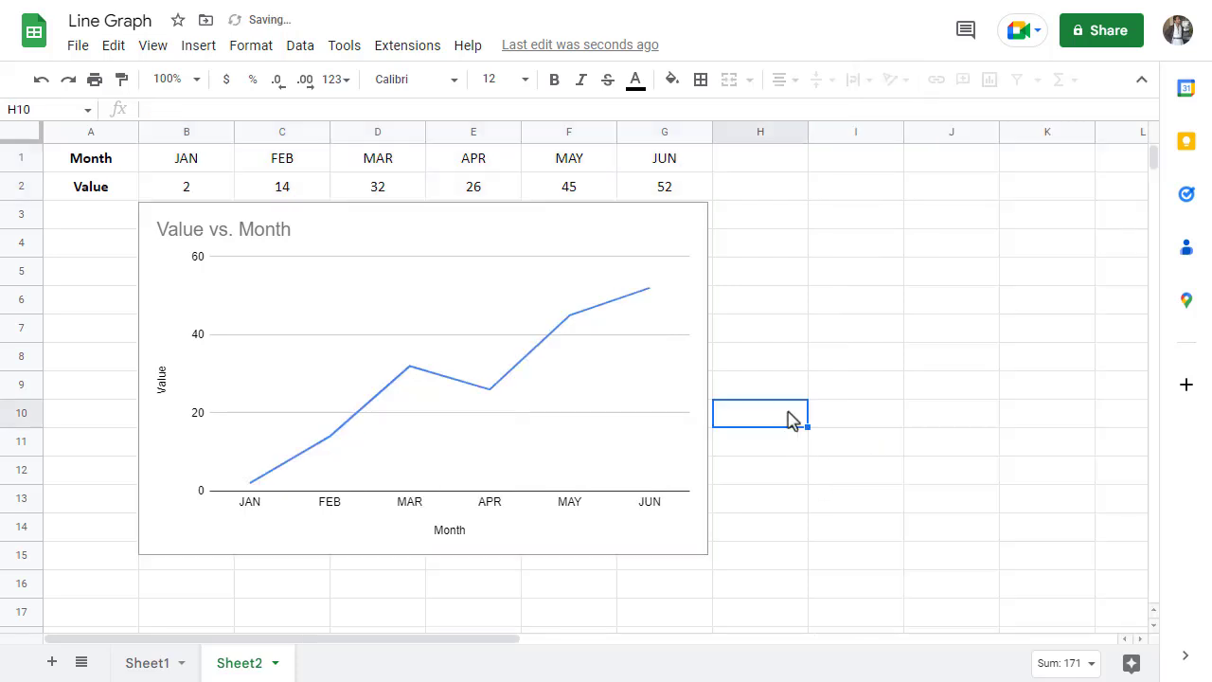